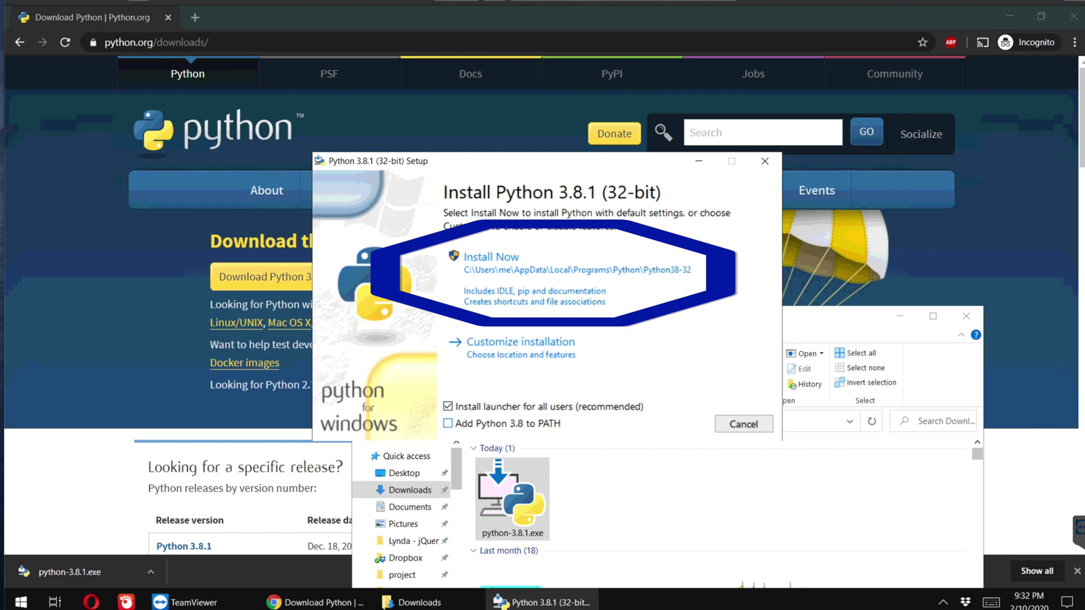
Step: Enable the option to add Python 3.8 to PATH in the Python 3.8.1 installer
{"action": "left_click", "coordinate": [448, 422]}
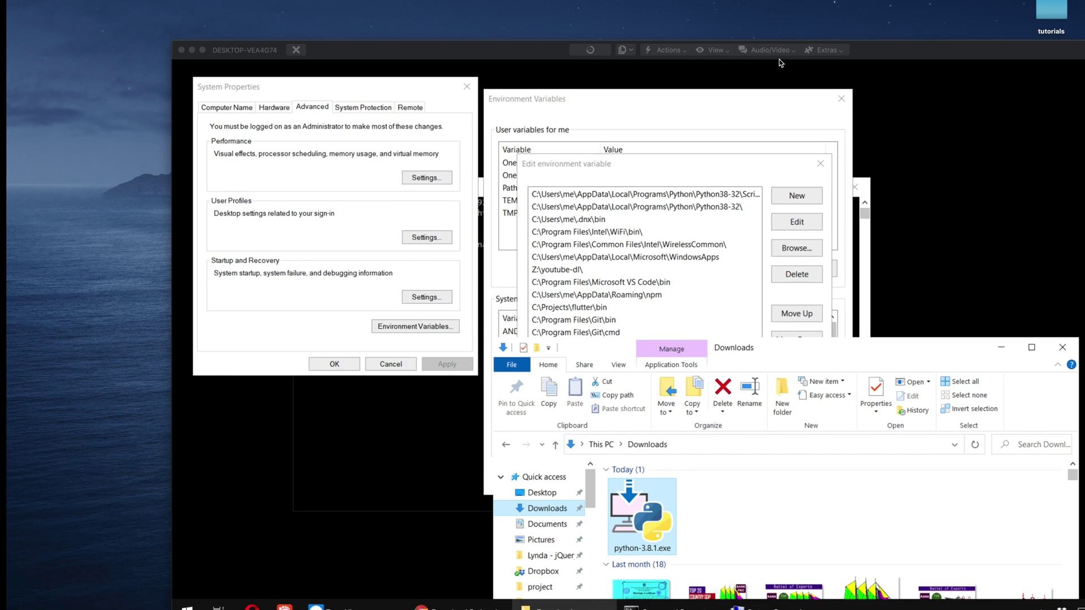
Step: Browse from the Downloads folder to This PC, open the Windows (C:) drive and enlarge the window vertically
{"action": "scroll", "coordinate": [543, 509], "scroll_direction": "down", "scroll_amount": 3}
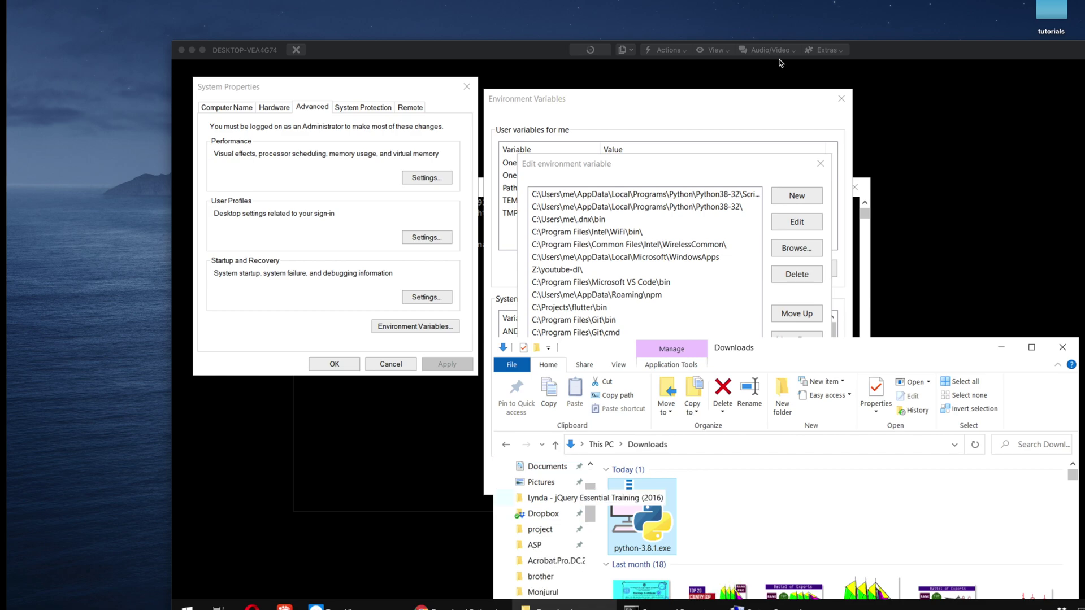
{"action": "scroll", "coordinate": [551, 527], "scroll_direction": "down", "scroll_amount": 3}
{"action": "scroll", "coordinate": [543, 525], "scroll_direction": "down", "scroll_amount": 3}
{"action": "left_click", "coordinate": [535, 561]}
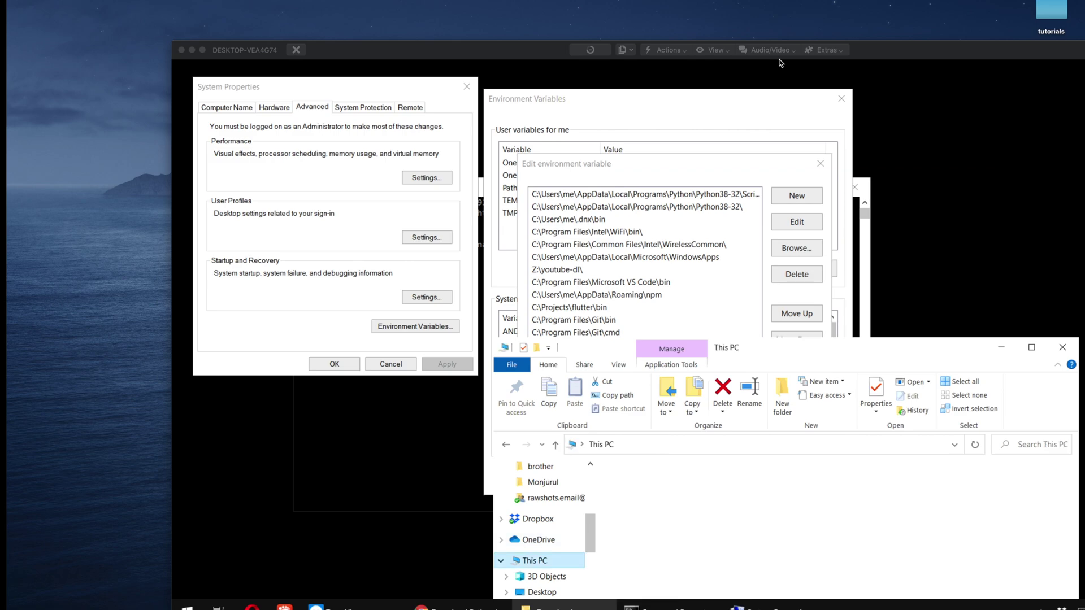
{"action": "left_click_drag", "start_coordinate": [940, 352], "coordinate": [931, 236]}
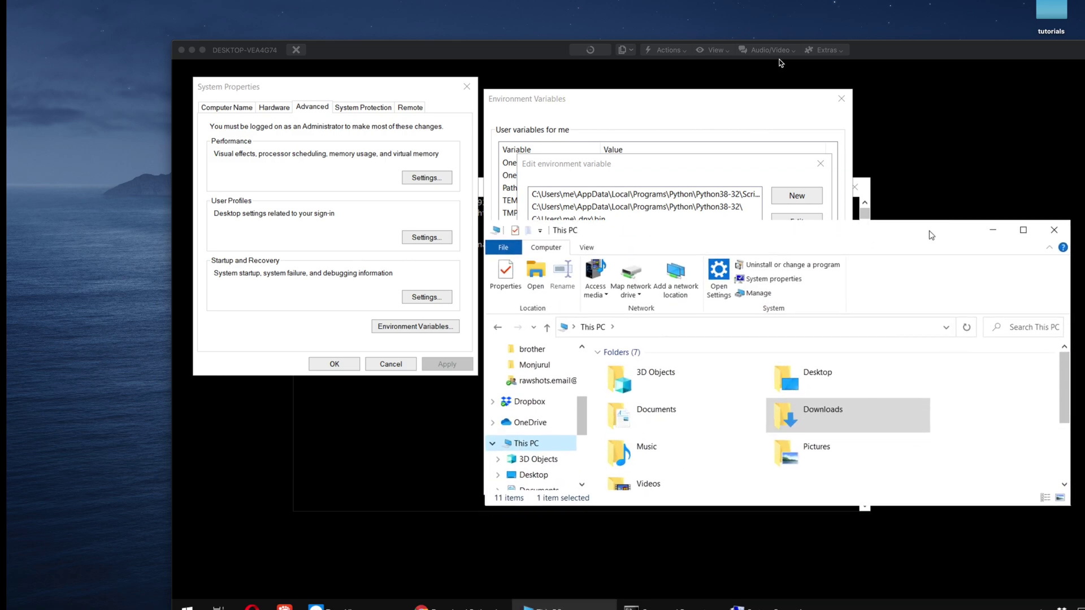
{"action": "scroll", "coordinate": [932, 380], "scroll_direction": "down", "scroll_amount": 1}
{"action": "scroll", "coordinate": [933, 379], "scroll_direction": "down", "scroll_amount": 1}
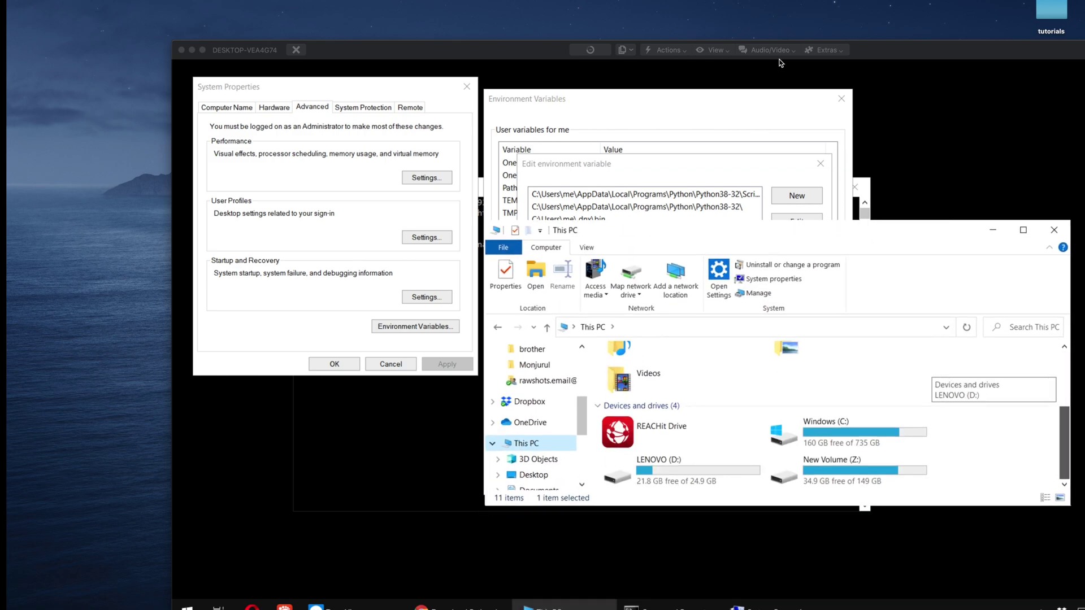
{"action": "left_click", "coordinate": [820, 433]}
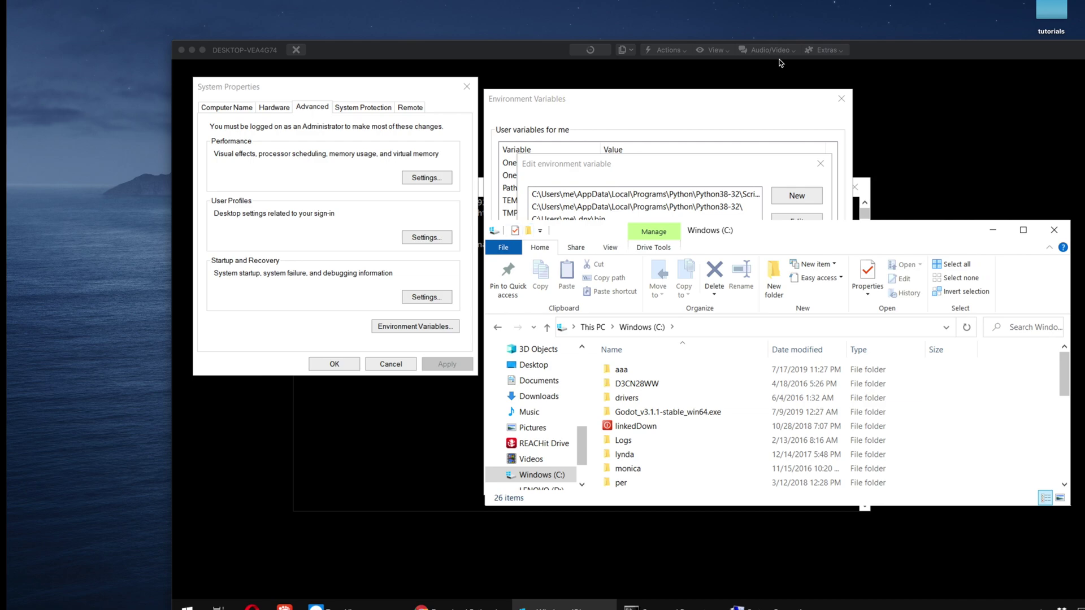
{"action": "key", "text": "super+shift+Up"}
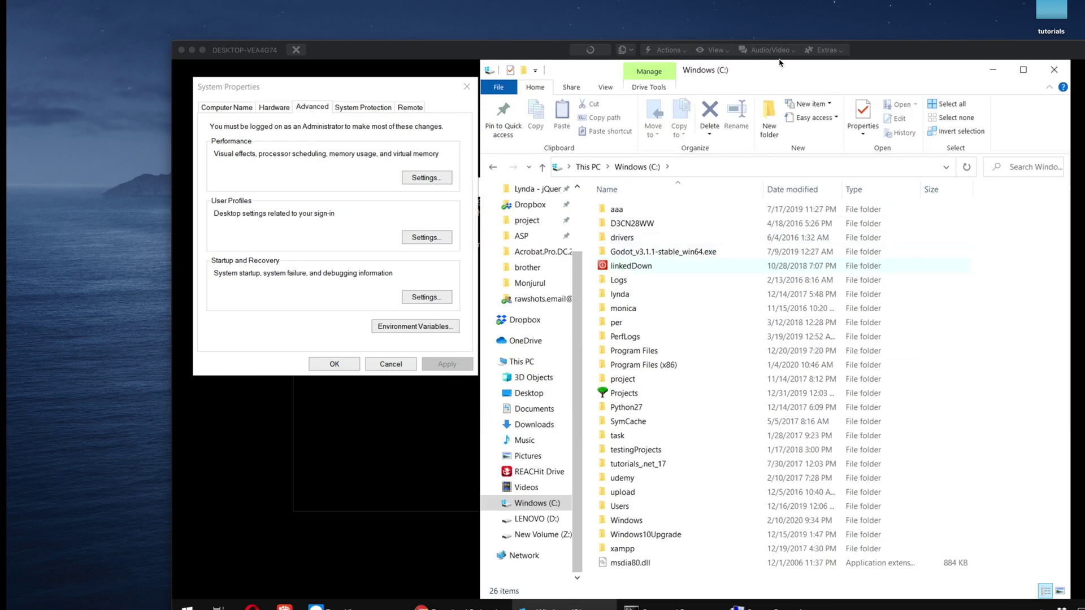
Step: Open the Users folder on the C: drive and go into the "me" profile folder
{"action": "left_click", "coordinate": [618, 279]}
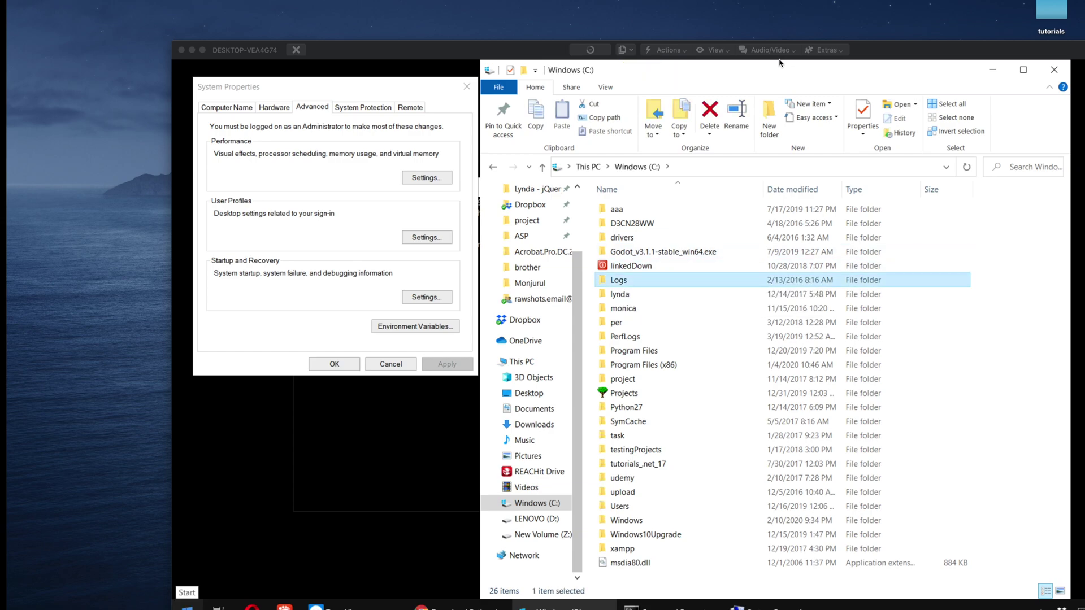
{"action": "key", "text": "u"}
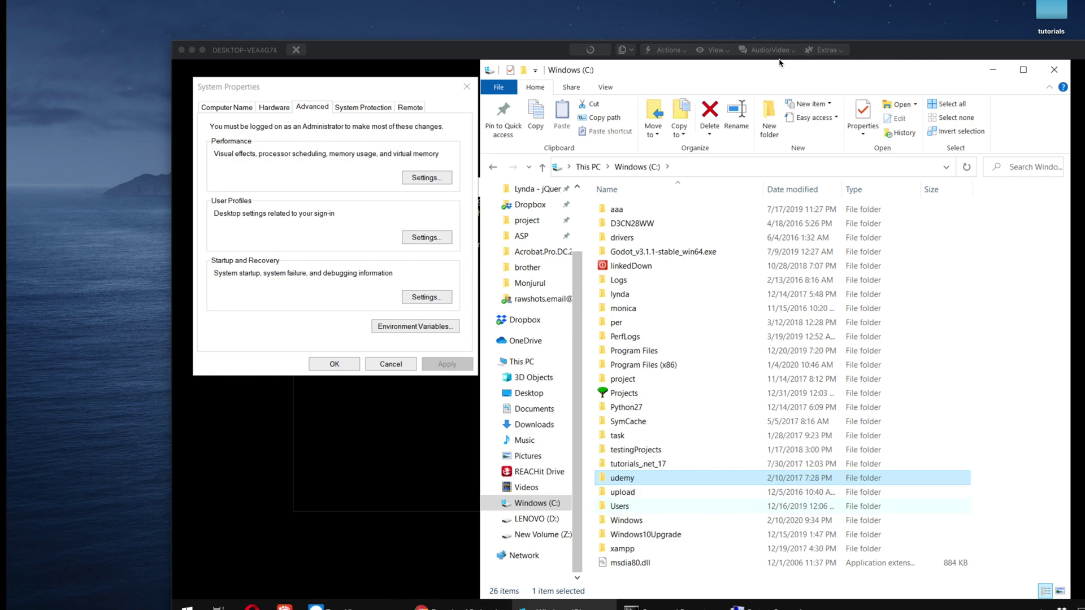
{"action": "key", "text": "s"}
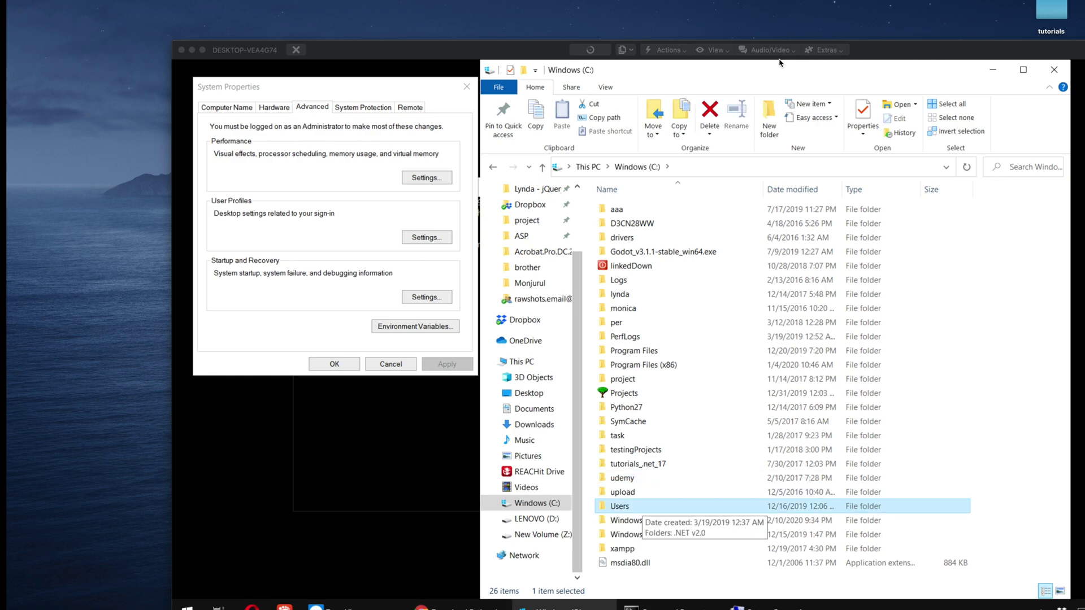
{"action": "key", "text": "Return"}
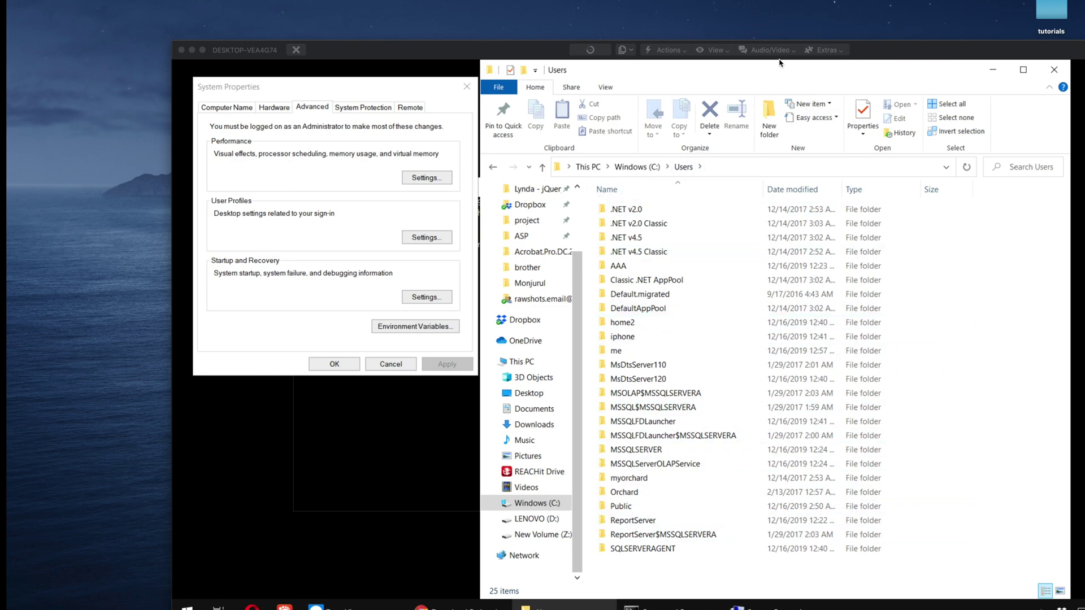
{"action": "left_click", "coordinate": [616, 351]}
{"action": "key", "text": "alt+d"}
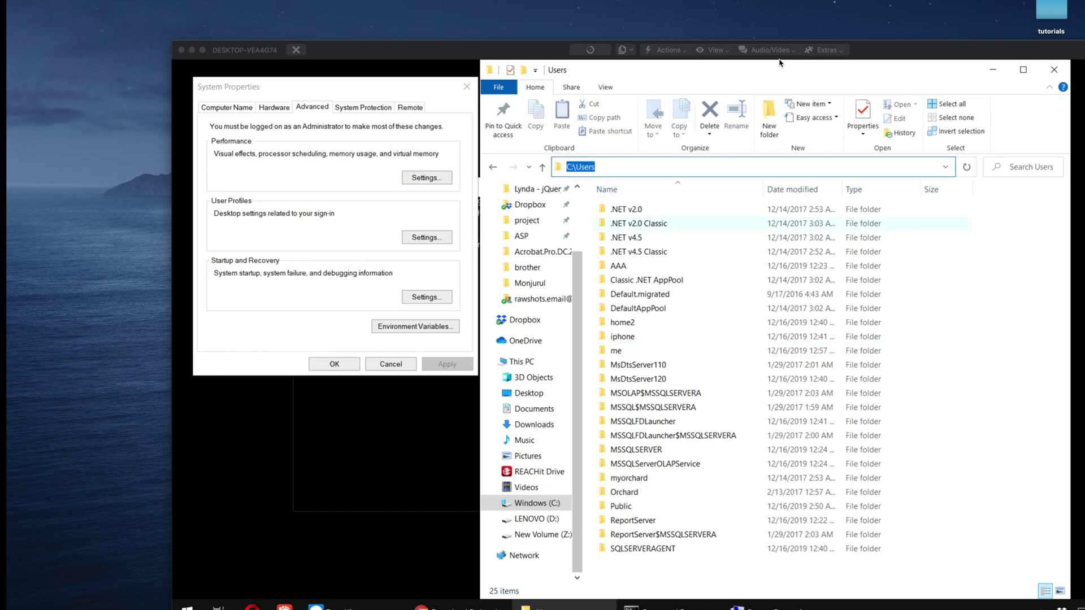
{"action": "key", "text": "Escape"}
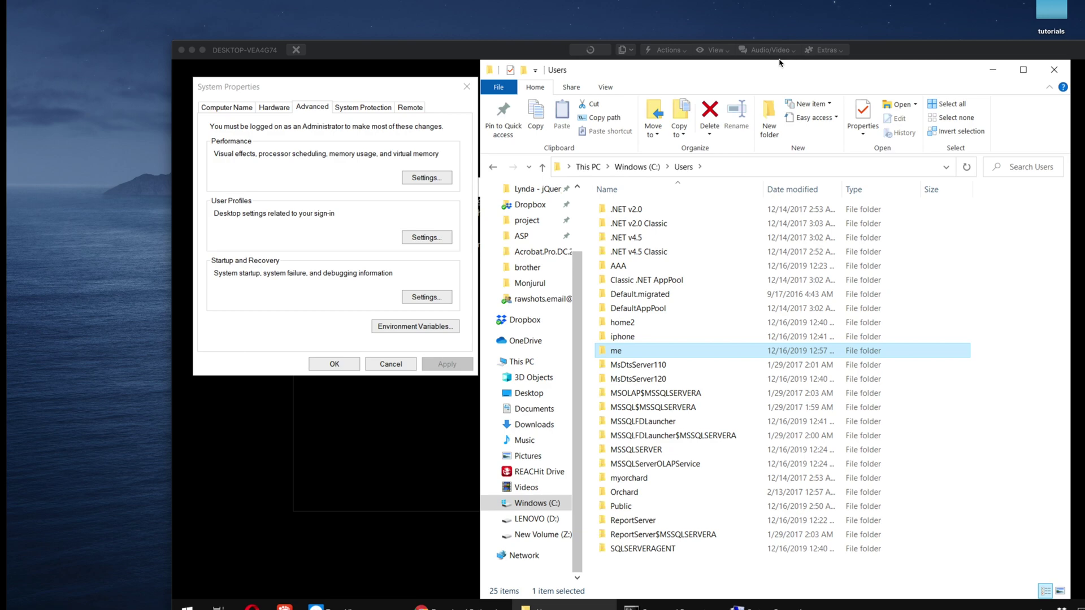
{"action": "double_click", "coordinate": [616, 349]}
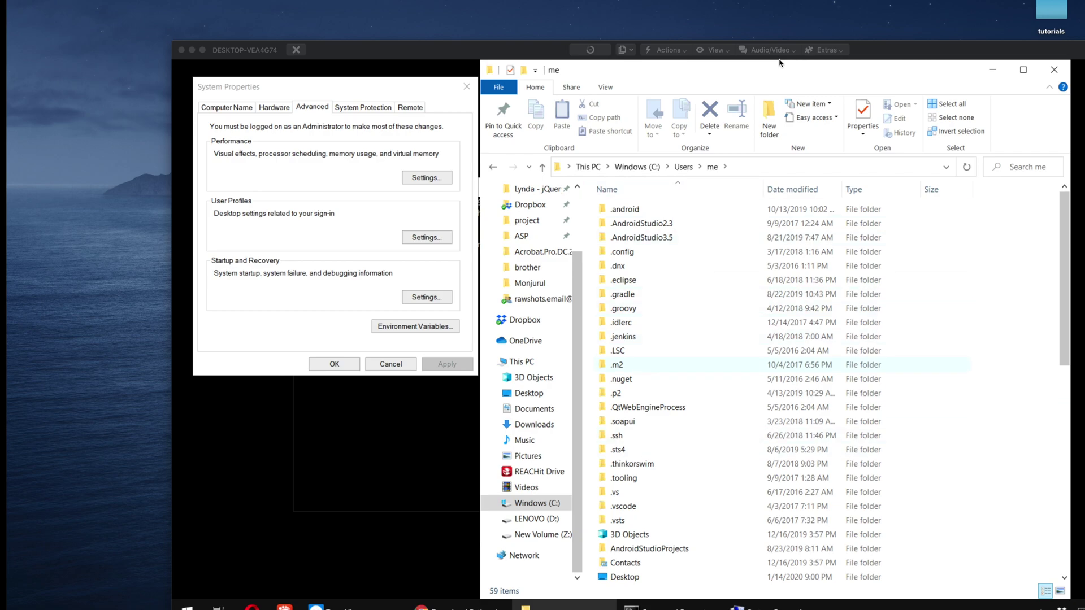
Step: Extend the folder path to C:\Users\me\AppData and go to that folder
{"action": "key", "text": "alt+d"}
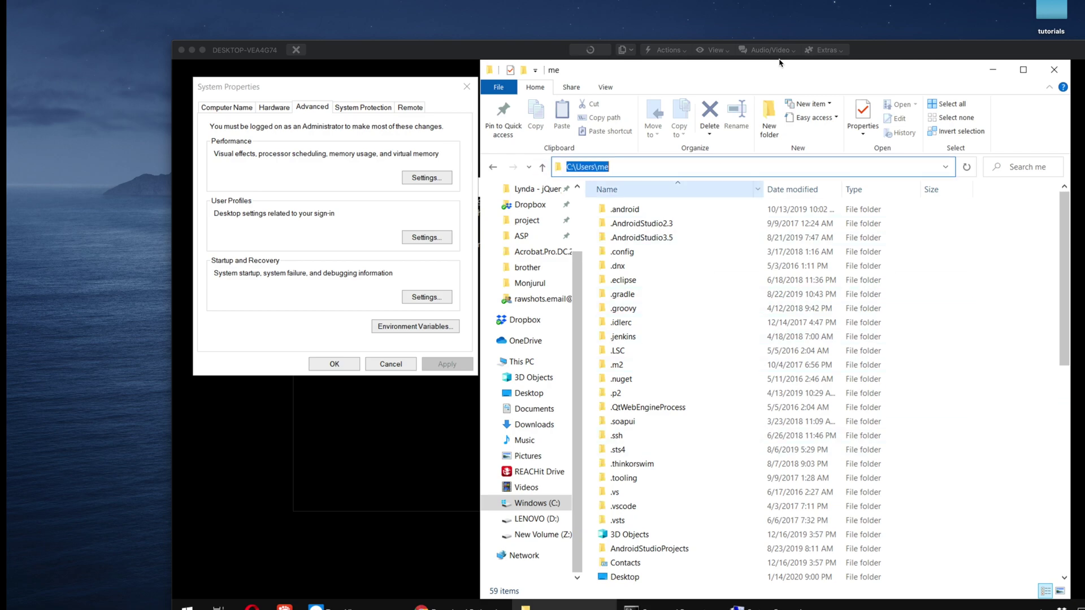
{"action": "key", "text": "End"}
{"action": "type", "text": "\\"}
{"action": "type", "text": "A"}
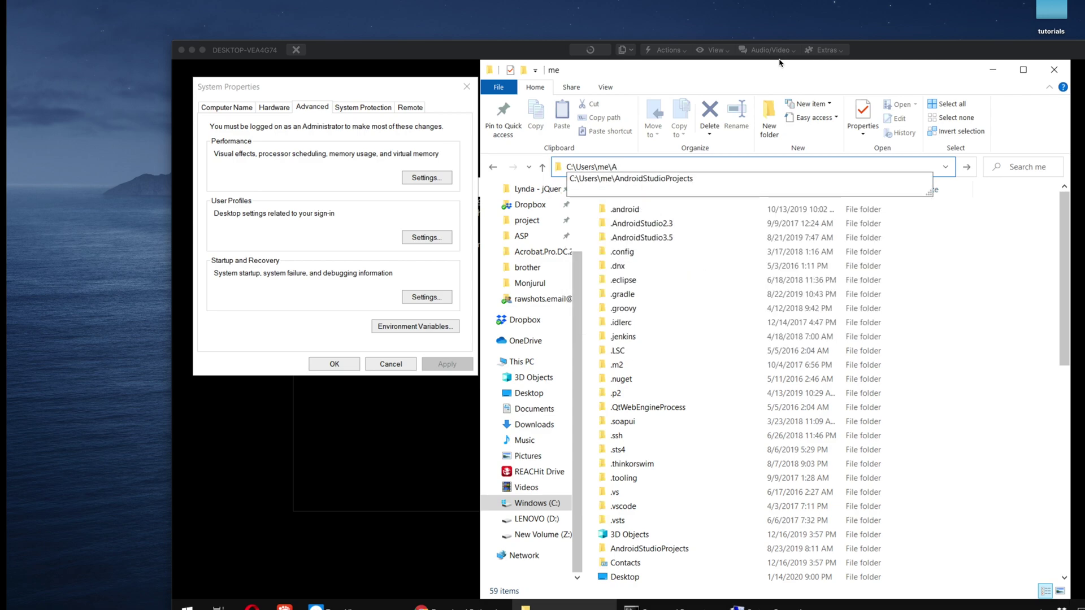
{"action": "type", "text": "ppData"}
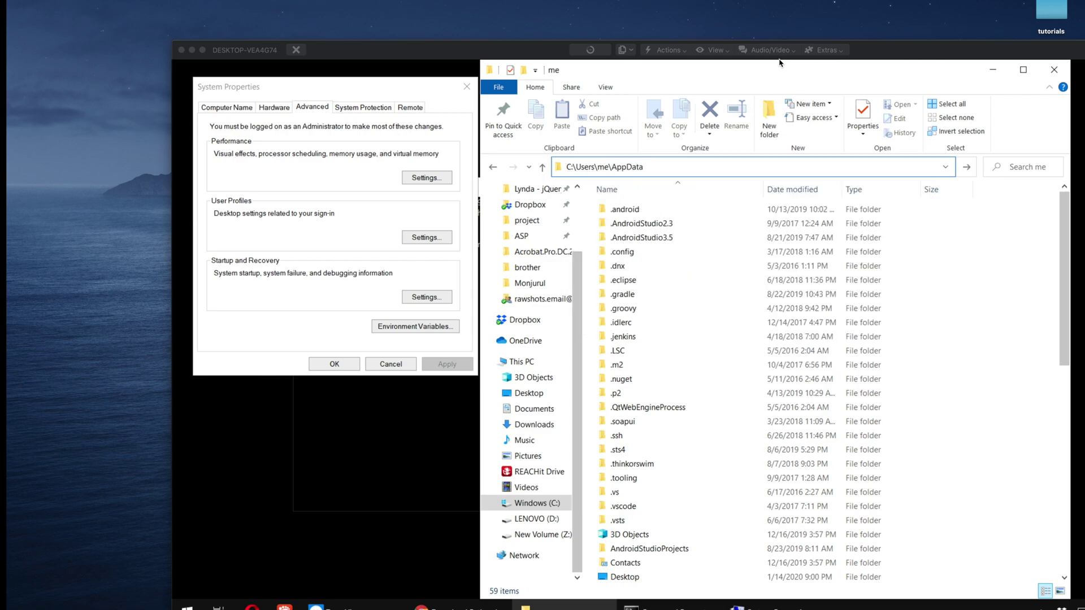
{"action": "key", "text": "Return"}
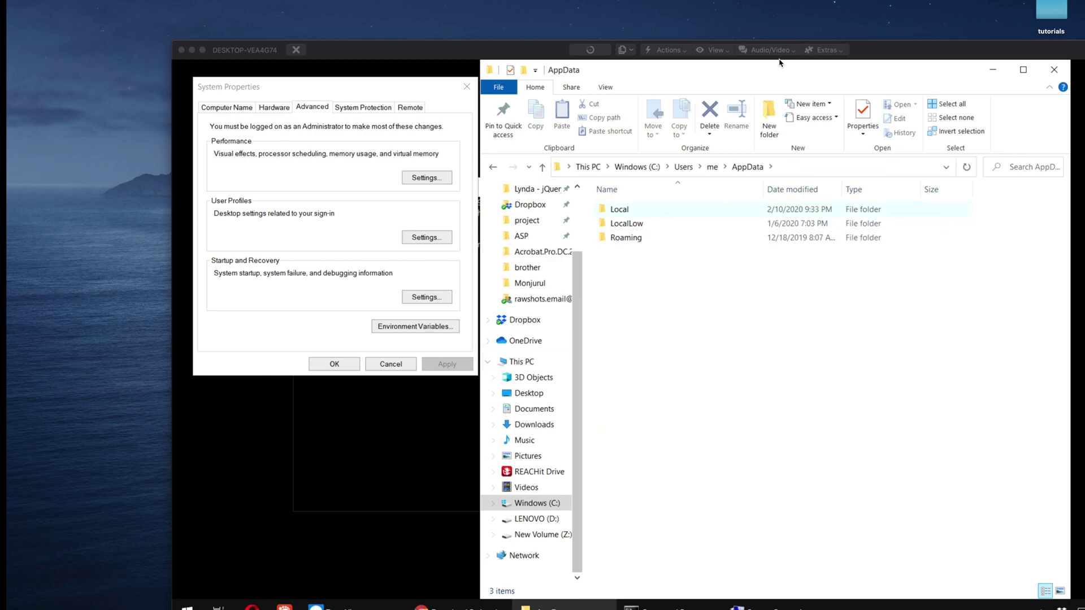
Step: Open the Local folder inside AppData and go into its Programs subfolder
{"action": "left_click", "coordinate": [620, 209]}
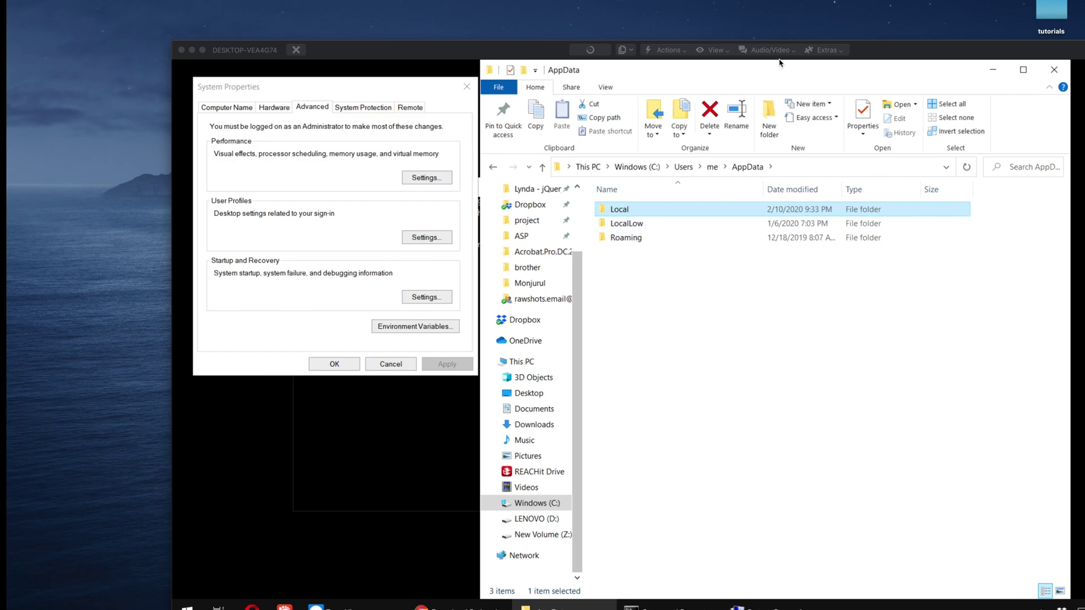
{"action": "key", "text": "Return"}
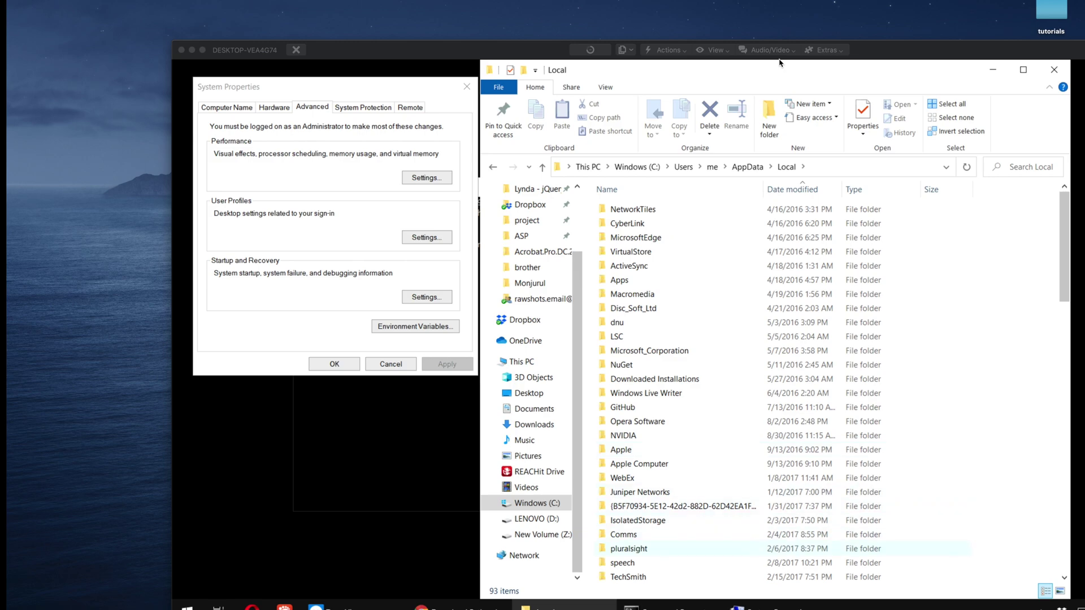
{"action": "left_click", "coordinate": [621, 337]}
{"action": "key", "text": "p"}
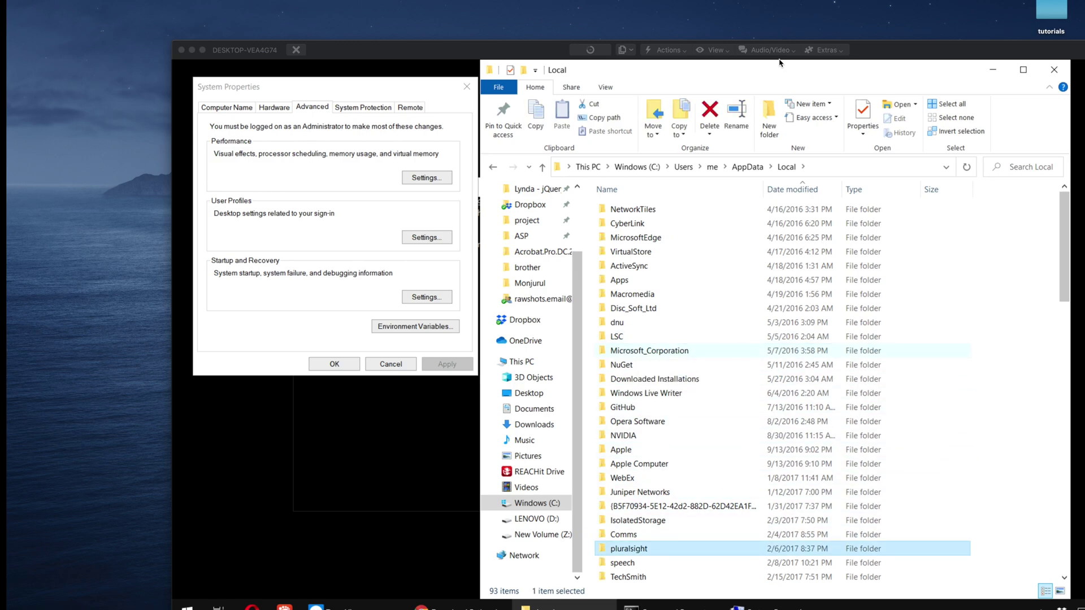
{"action": "key", "text": "i"}
{"action": "key", "text": "p"}
{"action": "key", "text": "p"}
{"action": "key", "text": "p"}
{"action": "key", "text": "p"}
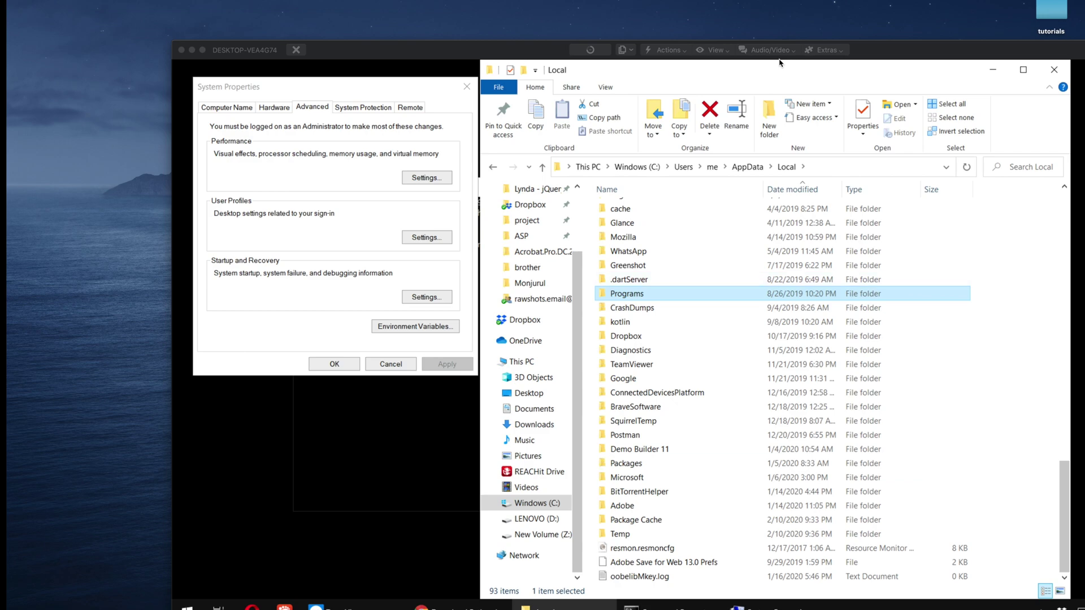
{"action": "key", "text": "Return"}
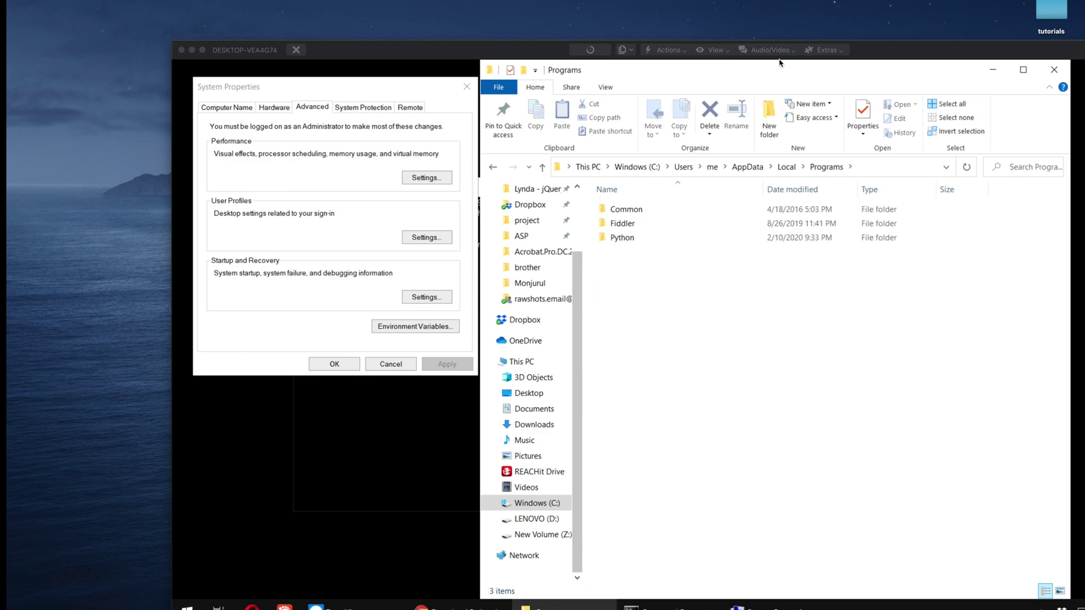
Step: Open the Python folder inside Programs and go into the Python38-32 installation folder
{"action": "left_click", "coordinate": [623, 238]}
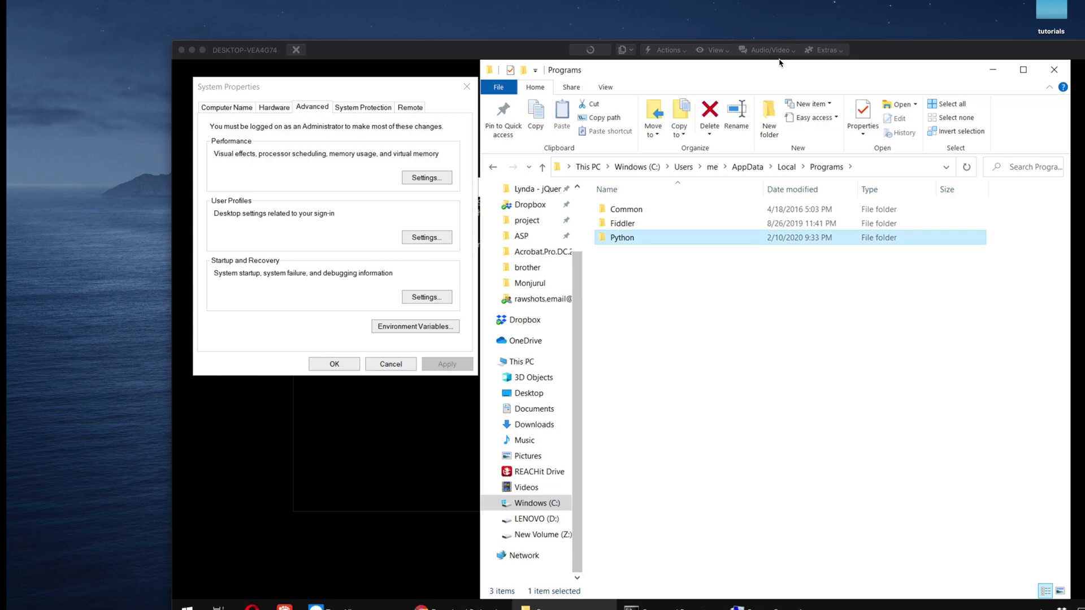
{"action": "key", "text": "Return"}
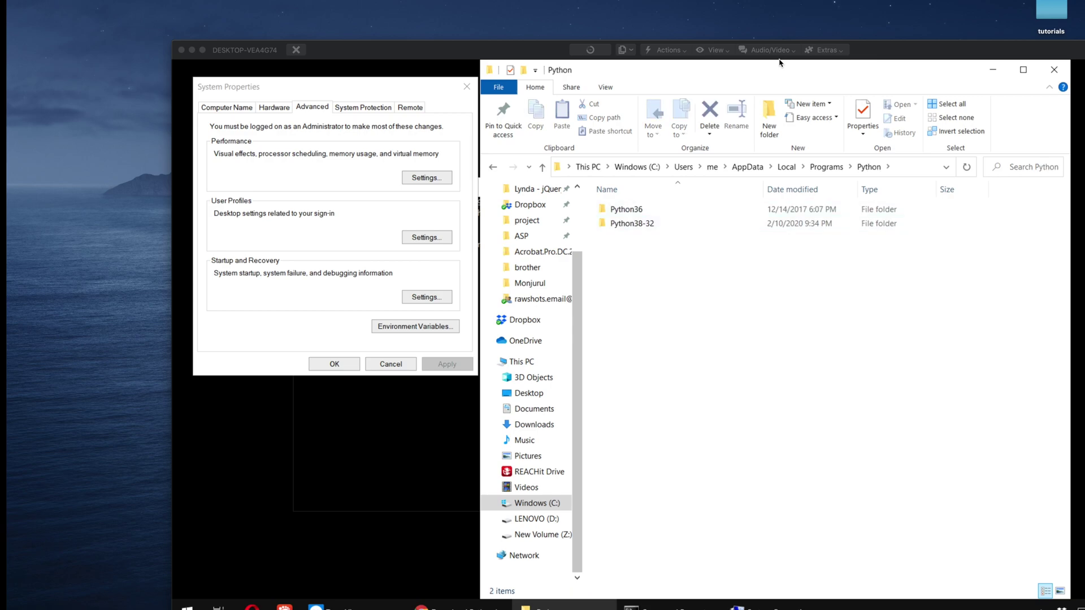
{"action": "left_click", "coordinate": [631, 223]}
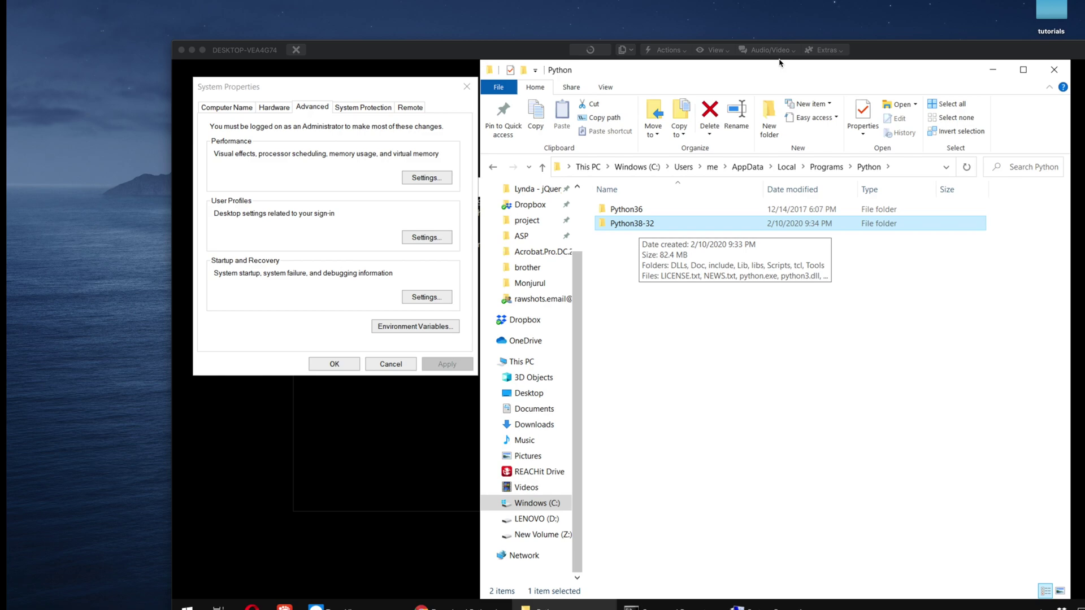
{"action": "double_click", "coordinate": [632, 224]}
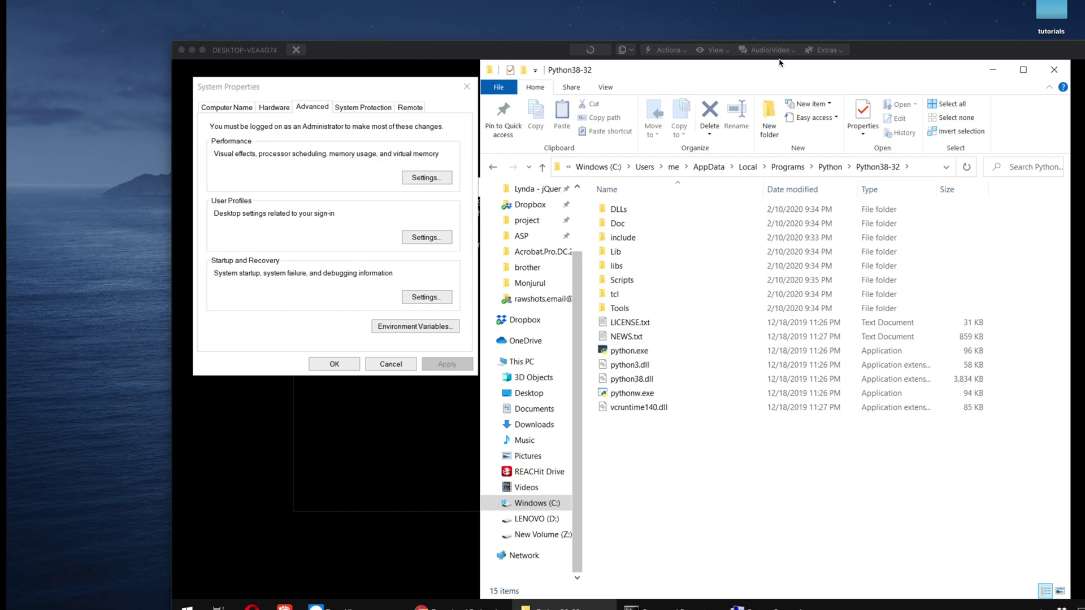
Step: Copy the full path of the Python38-32 folder to the clipboard
{"action": "key", "text": "alt+d"}
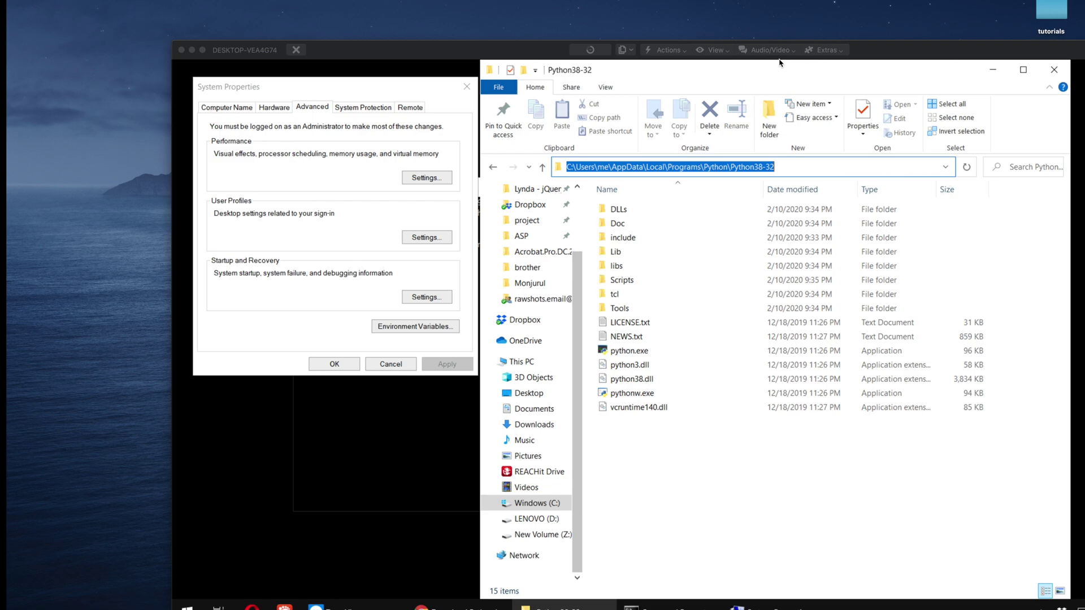
{"action": "key", "text": "shift+F10"}
{"action": "key", "text": "Down"}
{"action": "key", "text": "Down"}
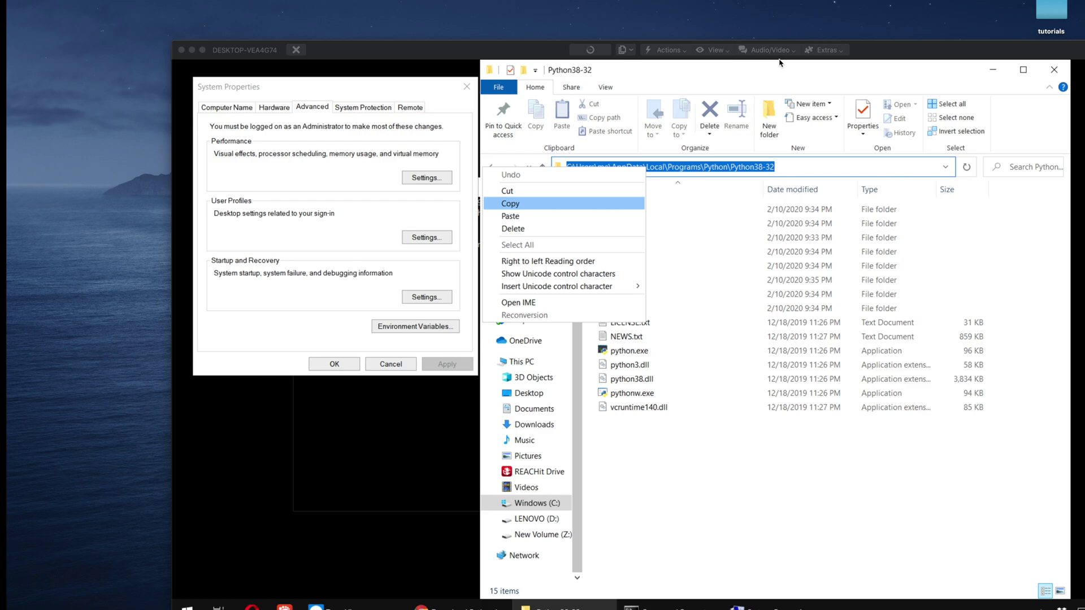
{"action": "key", "text": "Return"}
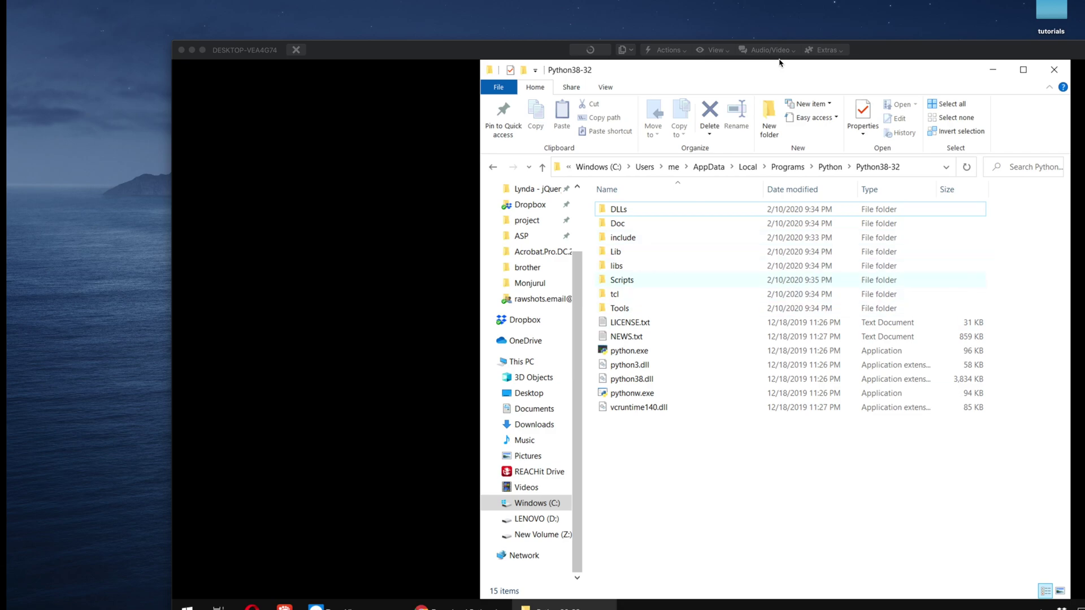
Step: Open the Scripts folder inside Python38-32 and copy its full path to the clipboard
{"action": "left_click", "coordinate": [621, 279]}
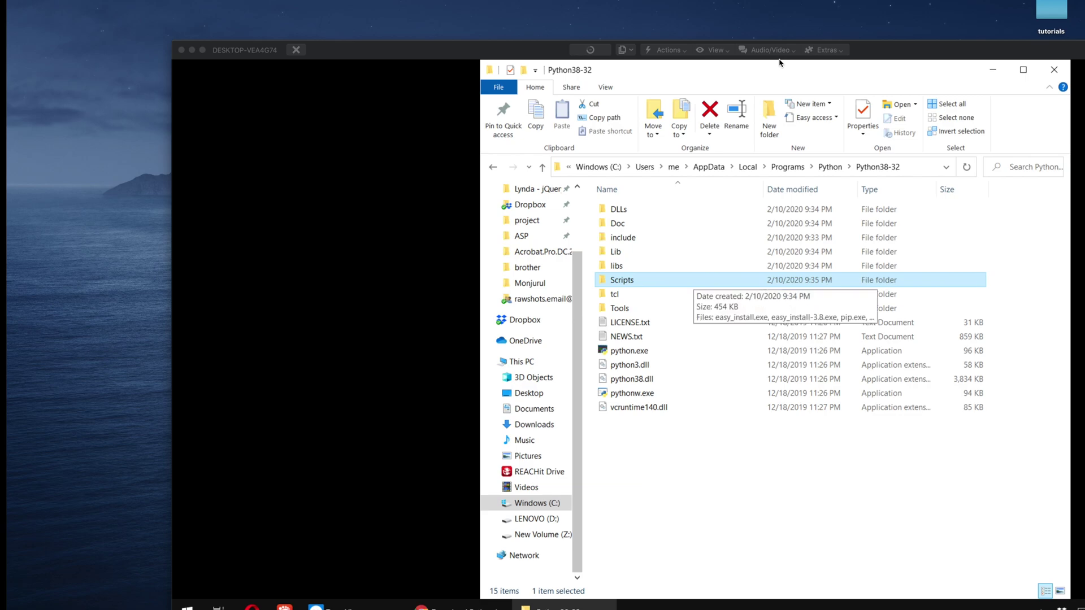
{"action": "key", "text": "Return"}
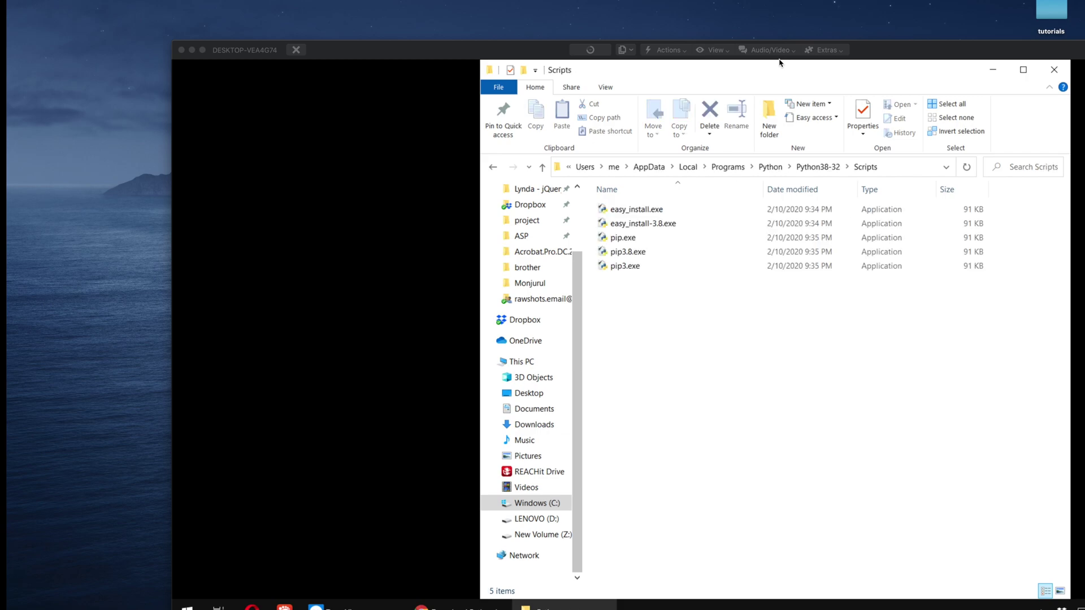
{"action": "key", "text": "alt+d"}
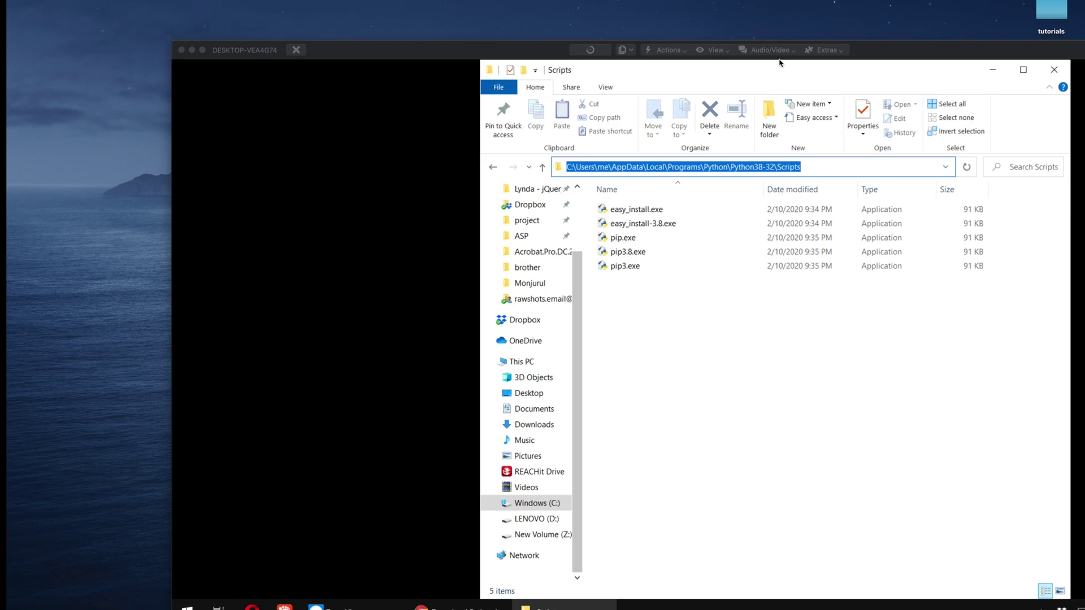
{"action": "right_click", "coordinate": [599, 168]}
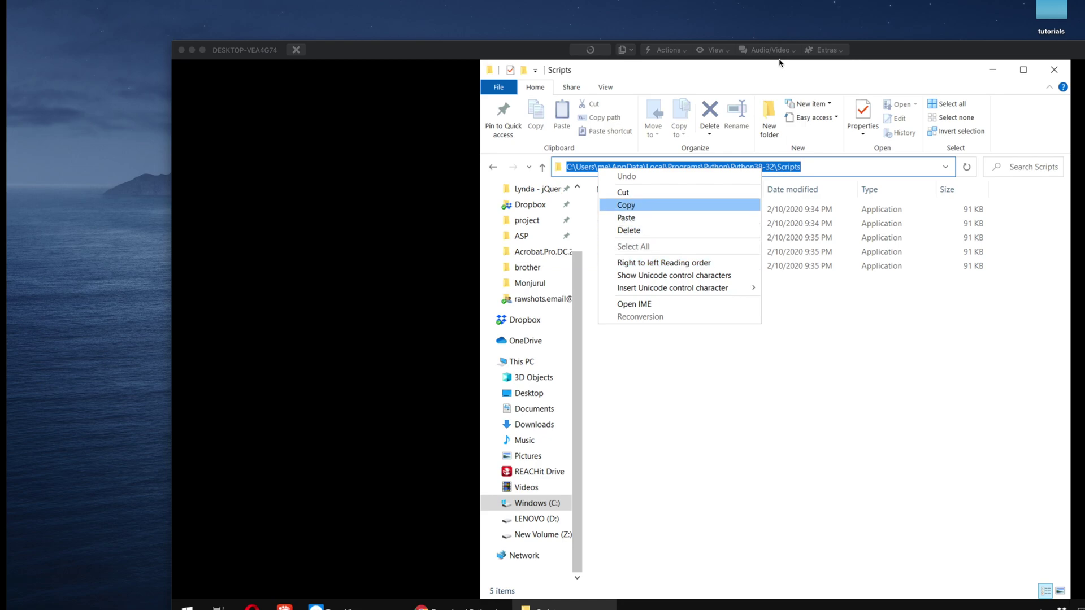
{"action": "key", "text": "Return"}
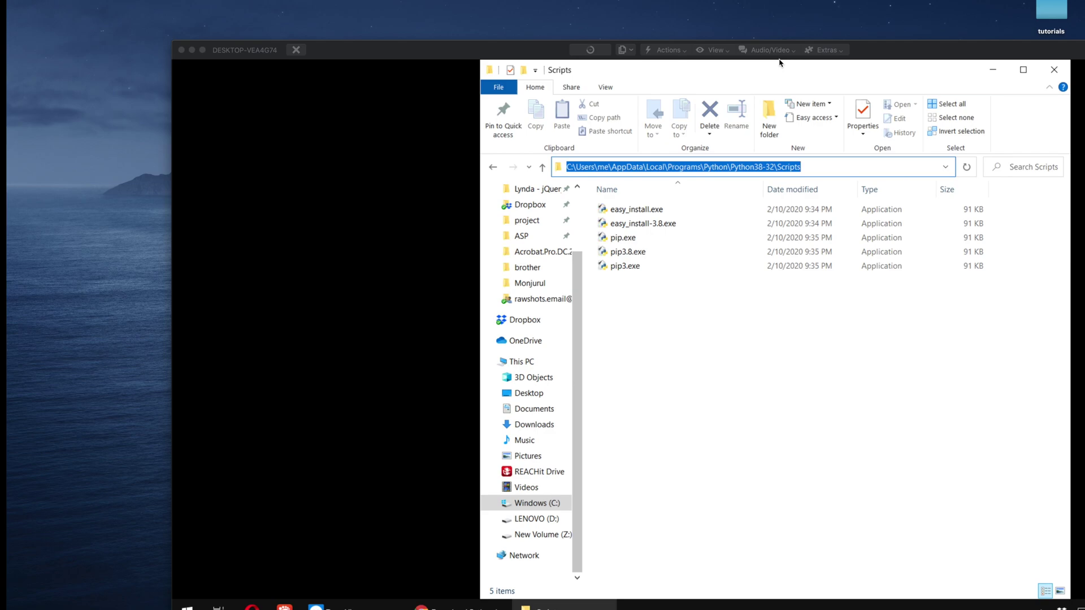
{"action": "right_click", "coordinate": [598, 169]}
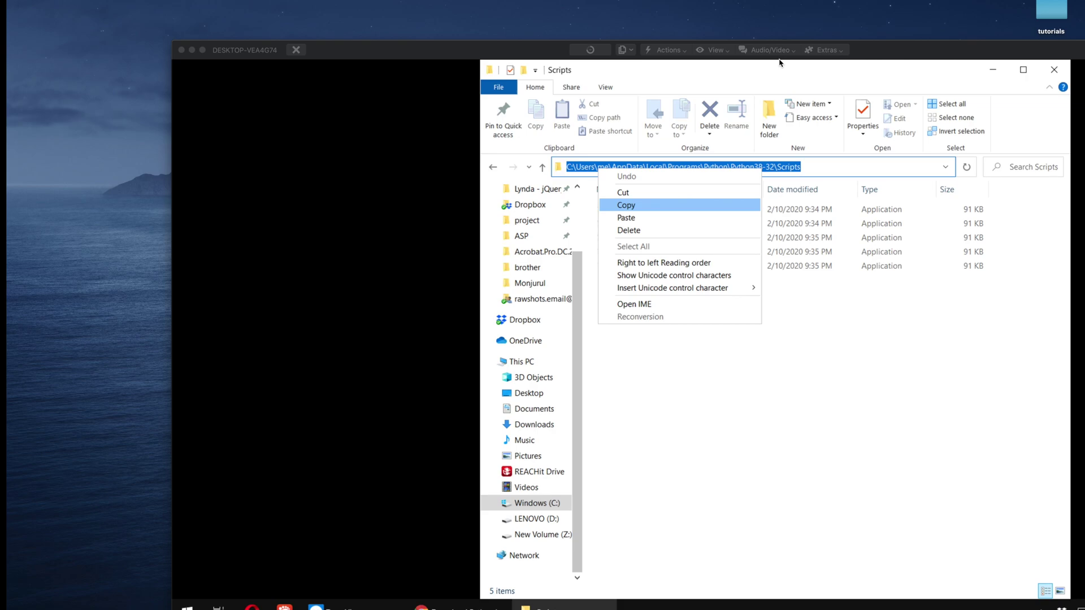
{"action": "left_click", "coordinate": [649, 205]}
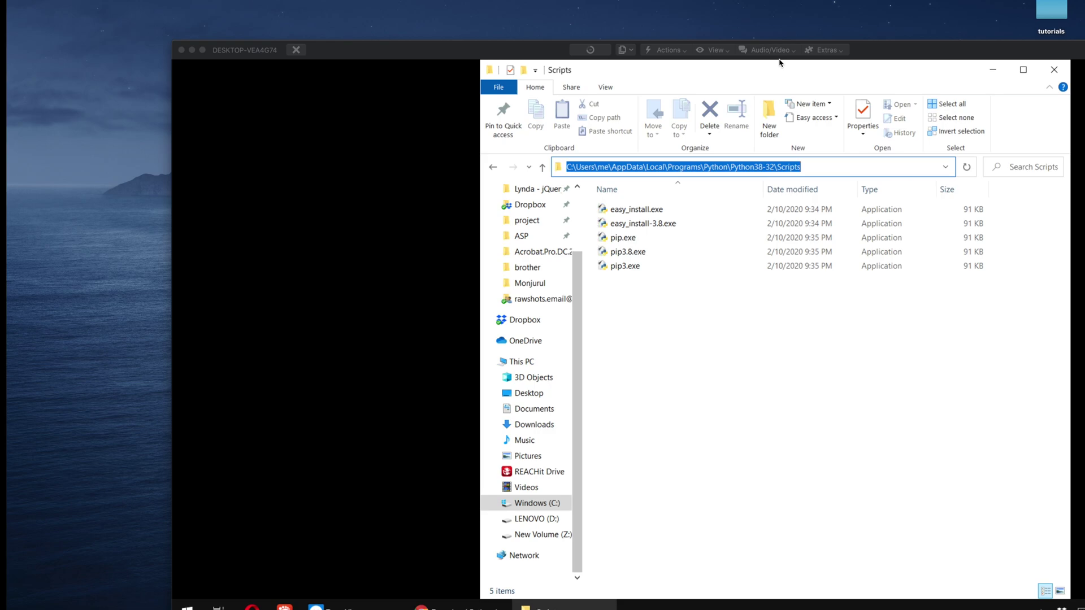
Step: Bring up the Windows Start menu
{"action": "key", "text": "super"}
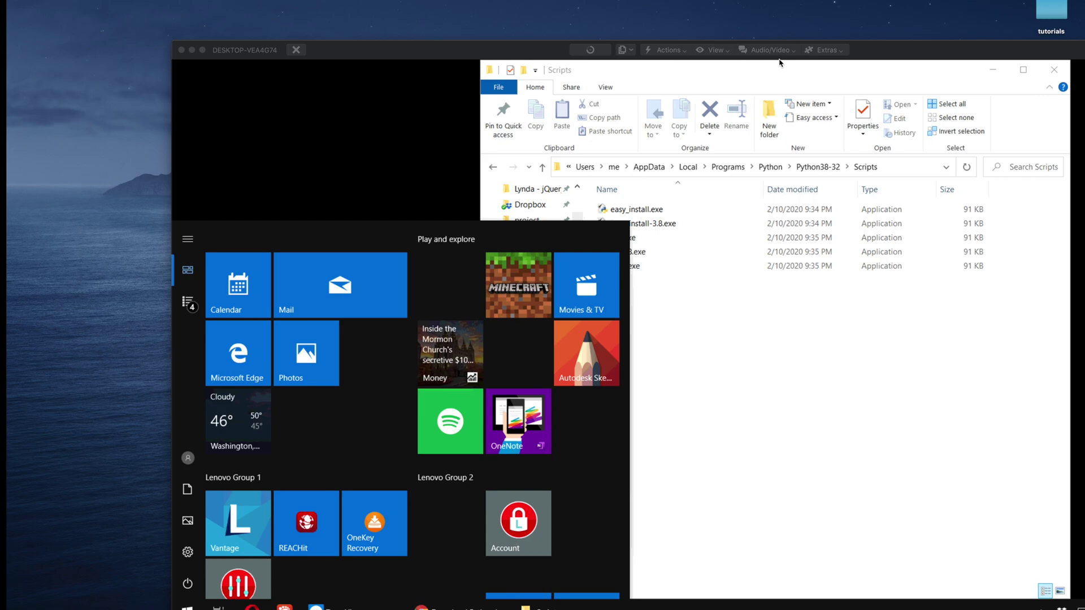